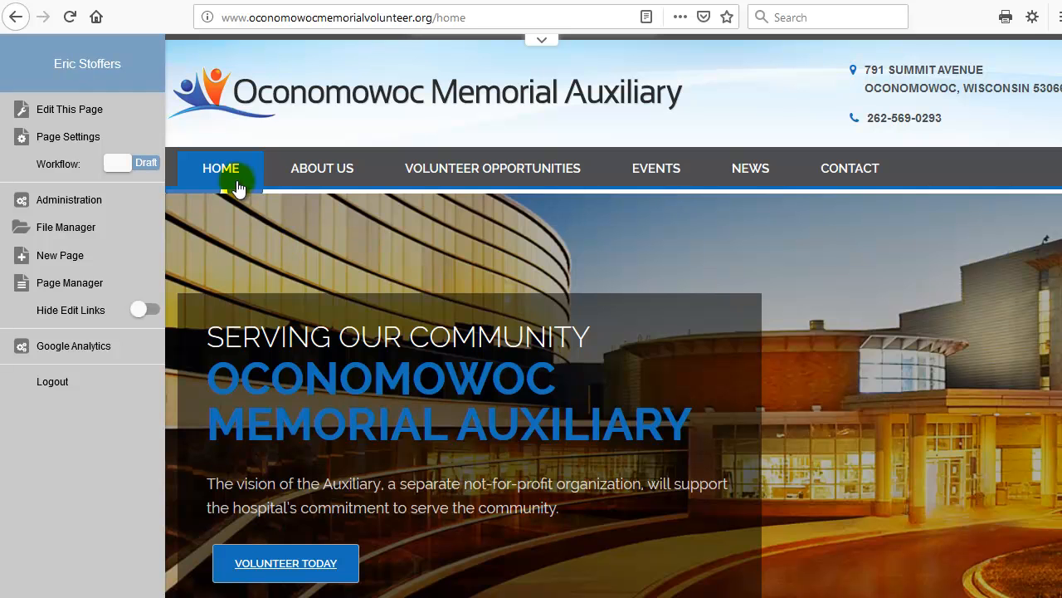
# Start a new page from the About Us page and keep About Us as its parent page
pyautogui.click(324, 171)
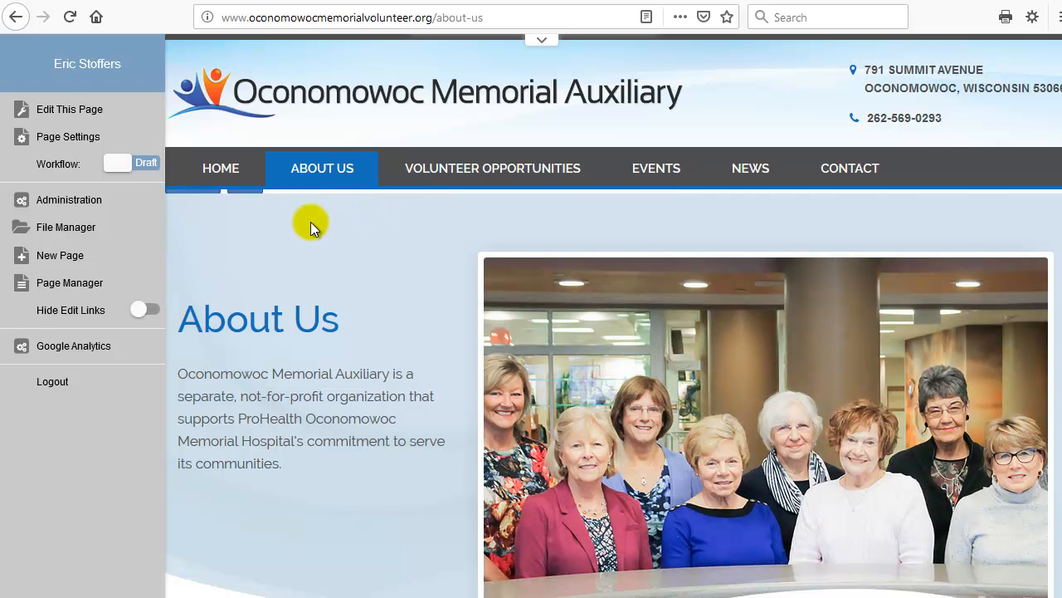
pyautogui.click(332, 176)
pyautogui.click(55, 263)
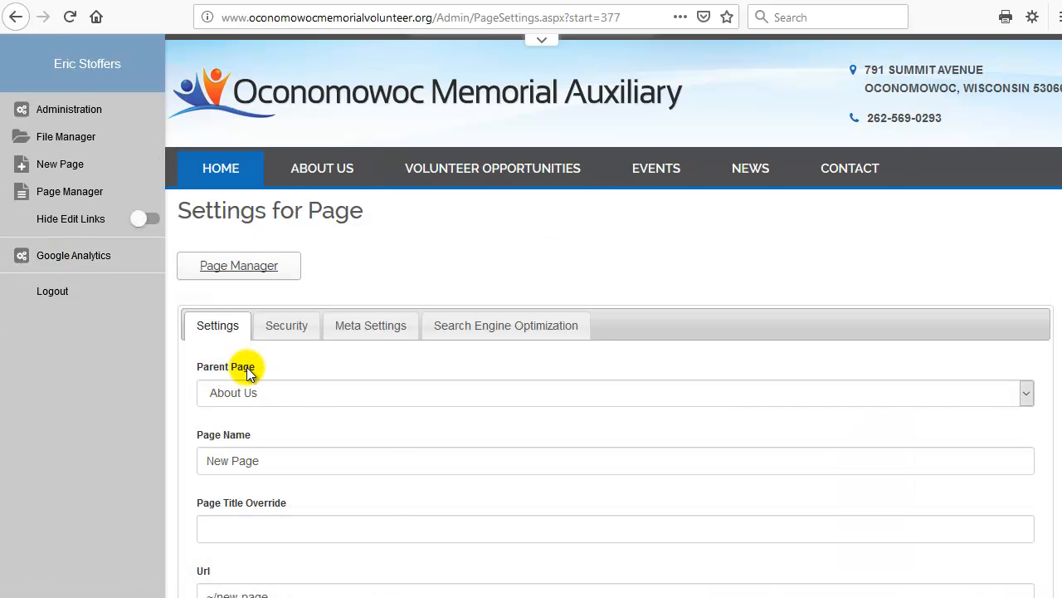
pyautogui.click(254, 398)
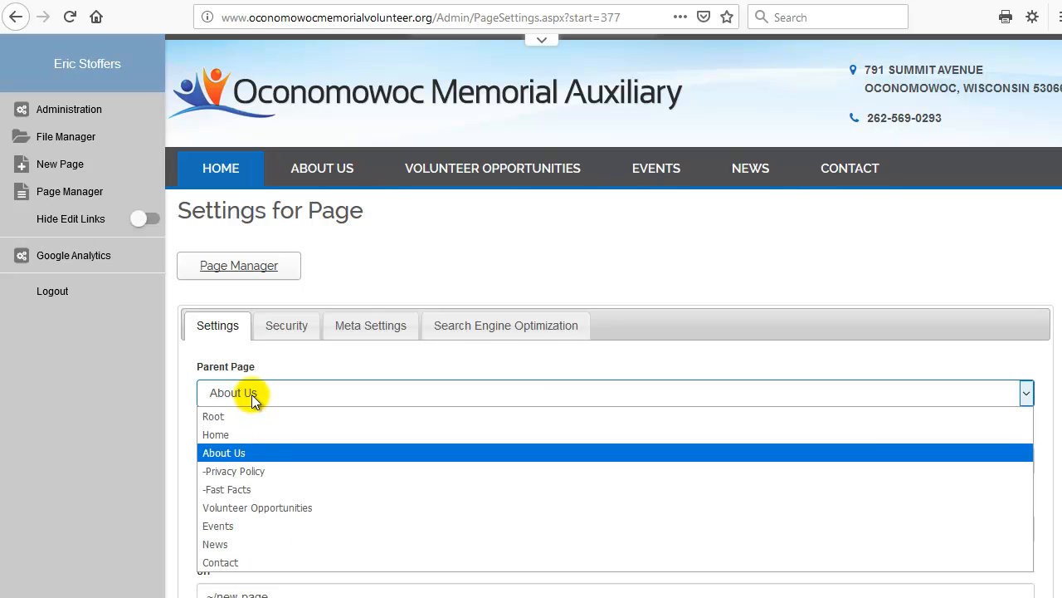
pyautogui.click(285, 350)
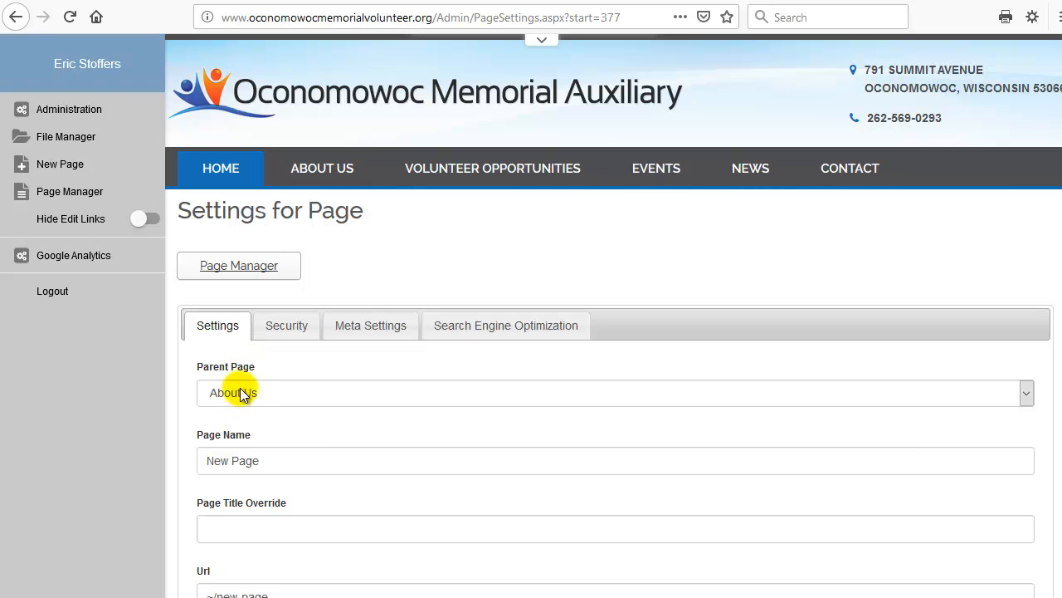
# Name the new page with the author's first name followed by "Test"
pyautogui.moveTo(270, 461); pyautogui.dragTo(197, 467)
pyautogui.write('E')
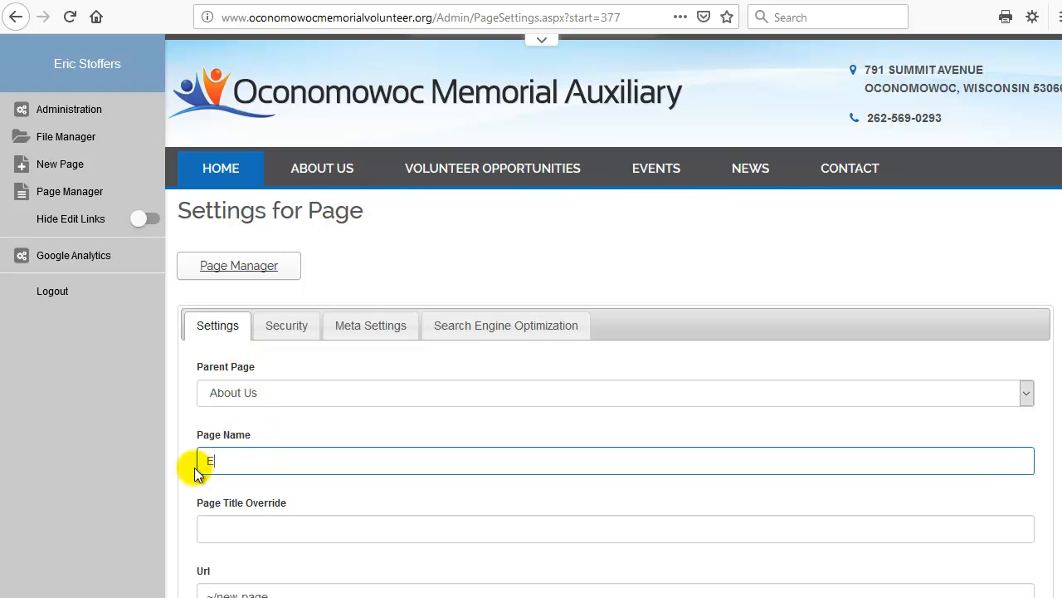
pyautogui.write('ric Test')
pyautogui.hotkey('ctrl', 'a')
# Set the page title override to "About the auxiliary"
pyautogui.click(251, 529)
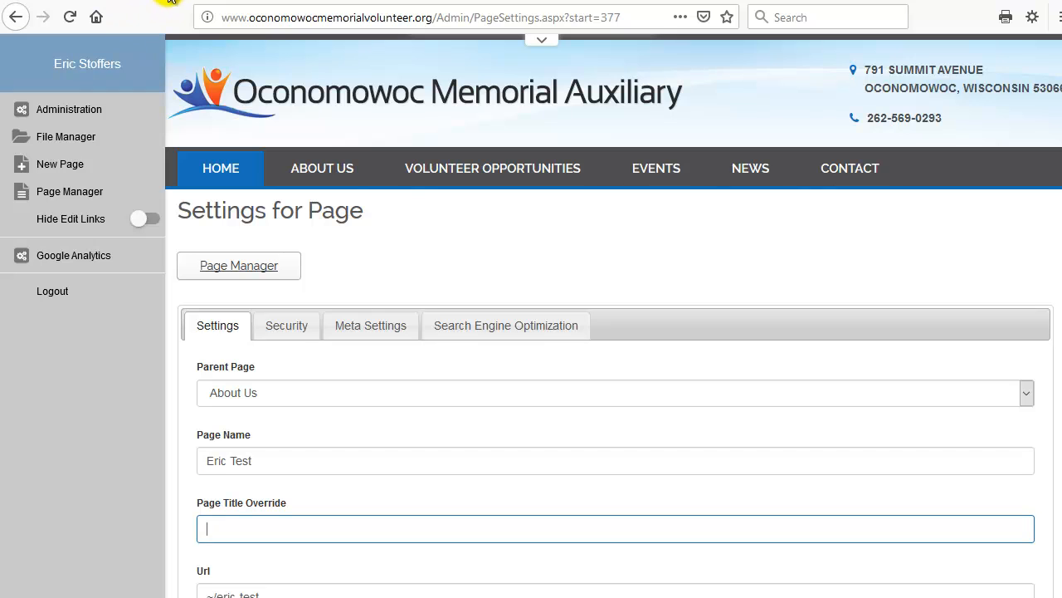
pyautogui.moveTo(278, 0); pyautogui.dragTo(284, 3)
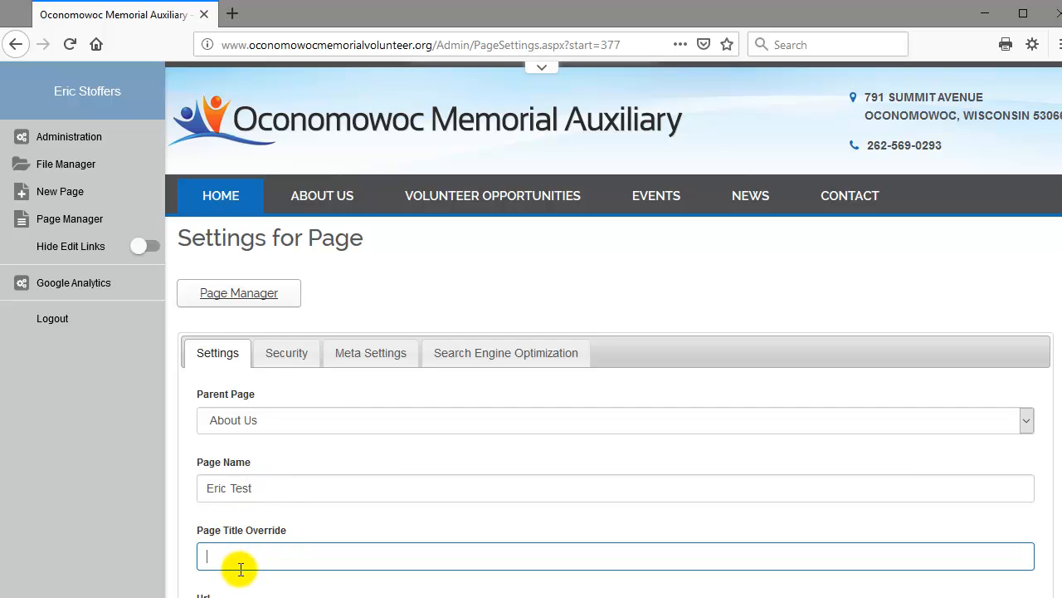
pyautogui.write('About the auxiliary')
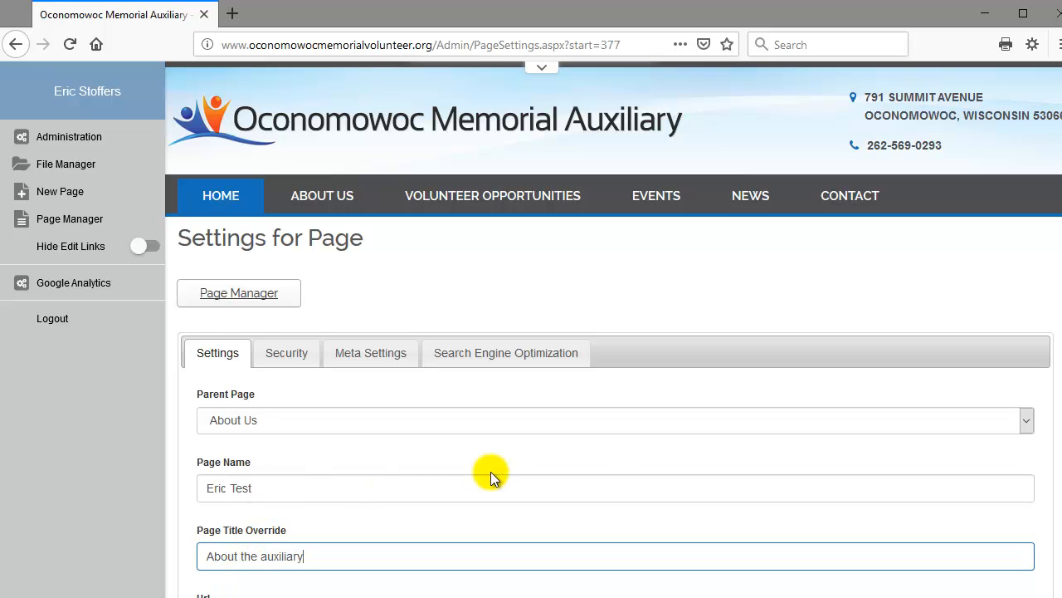
# Examine the page's URL and the available publish modes, leaving the mode at All
pyautogui.scroll(-4, 1052, 195)
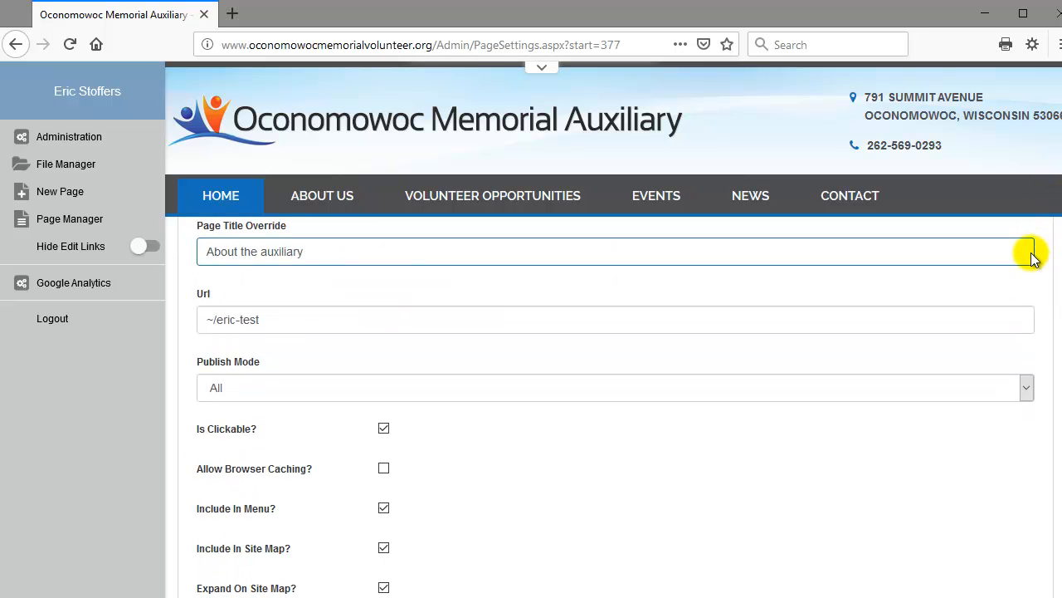
pyautogui.click(218, 284)
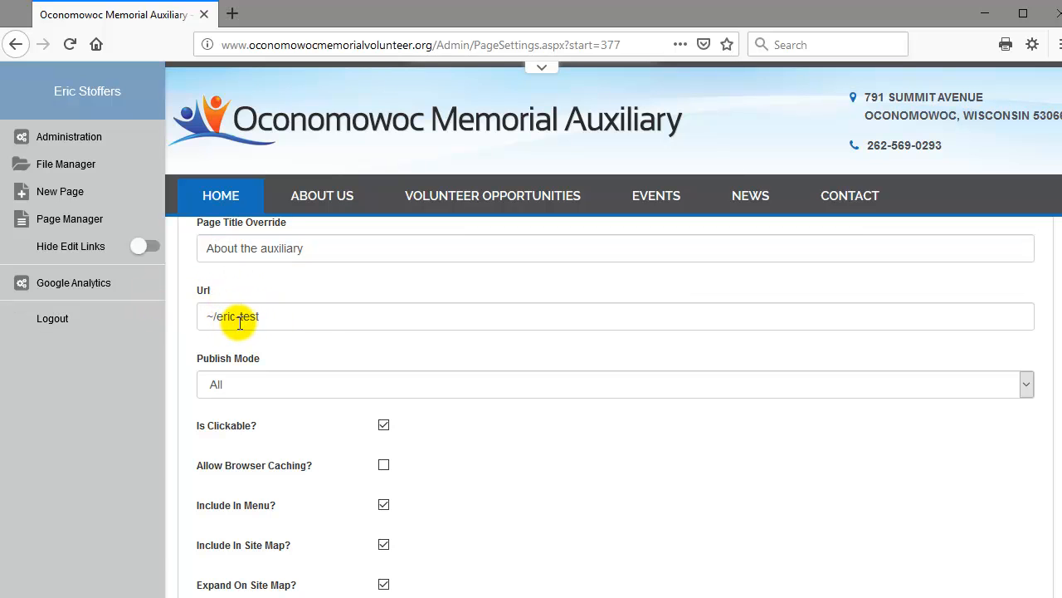
pyautogui.click(287, 315)
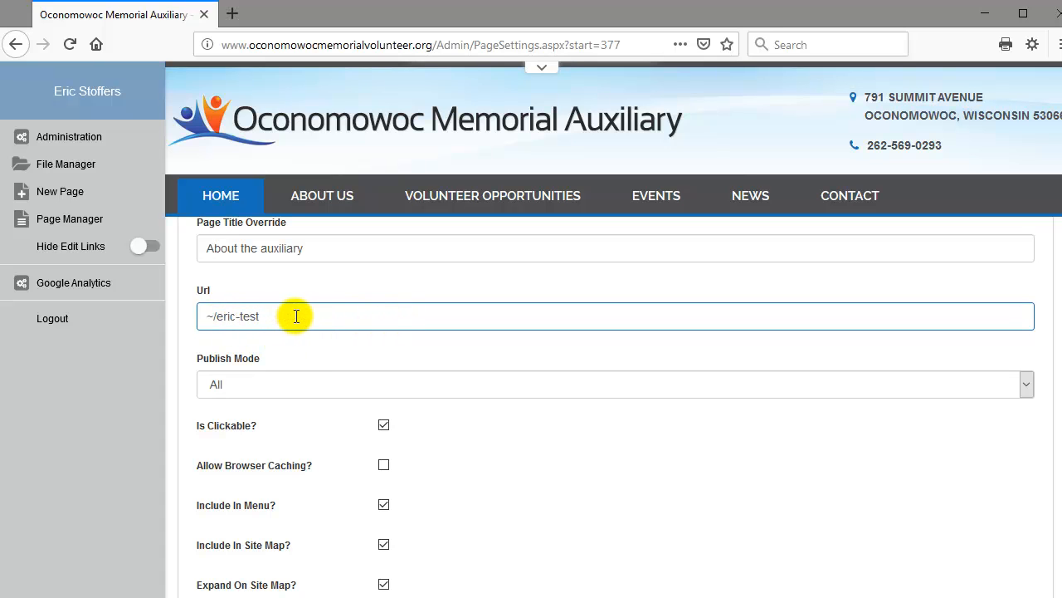
pyautogui.click(410, 384)
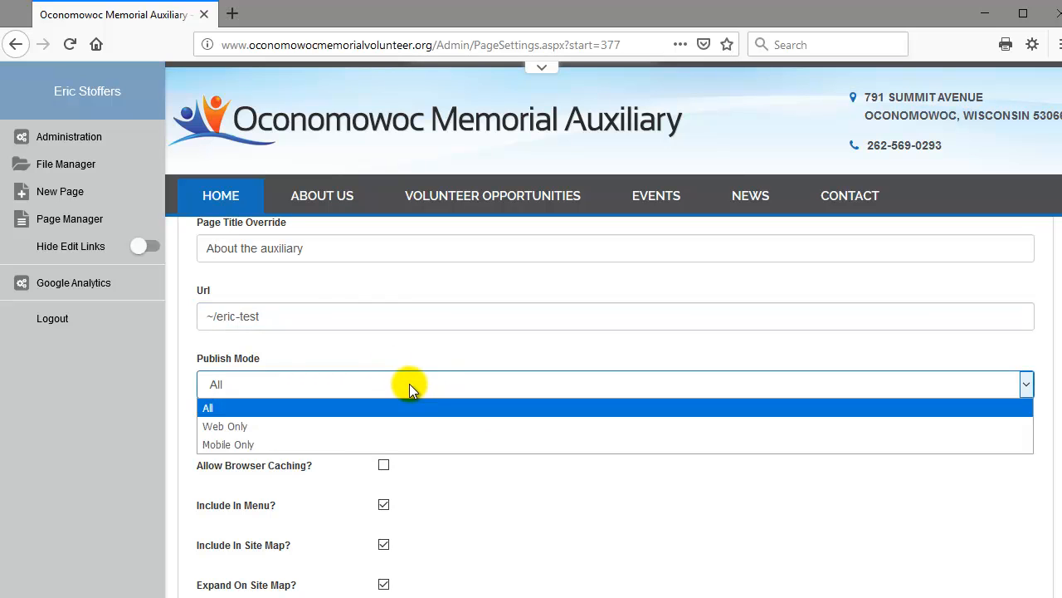
pyautogui.click(306, 338)
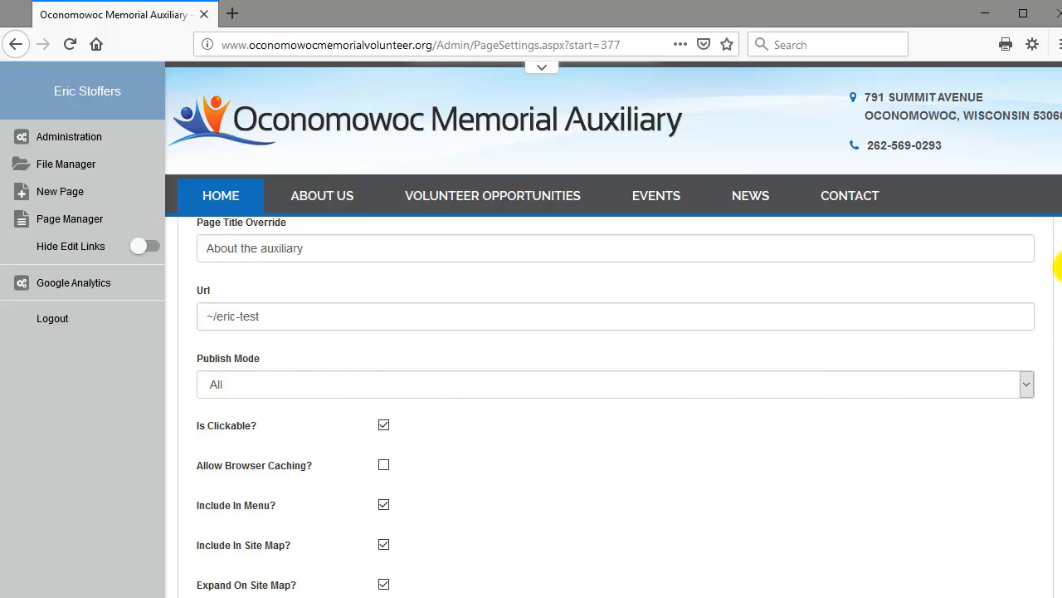
# Exclude the page from the site menu, and restore its inclusion
pyautogui.scroll(-3, 1047, 308)
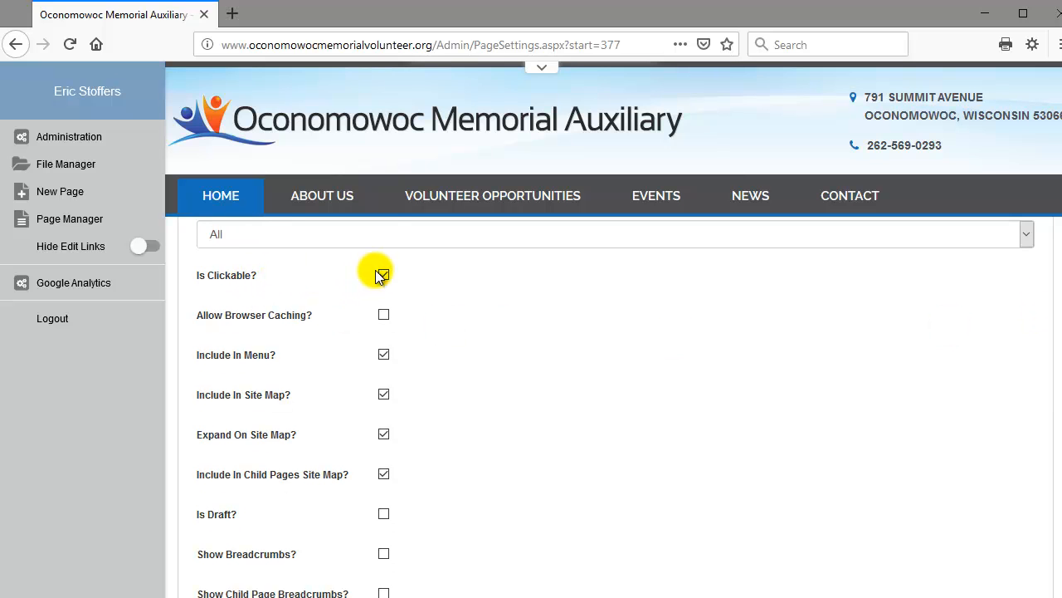
pyautogui.click(305, 203)
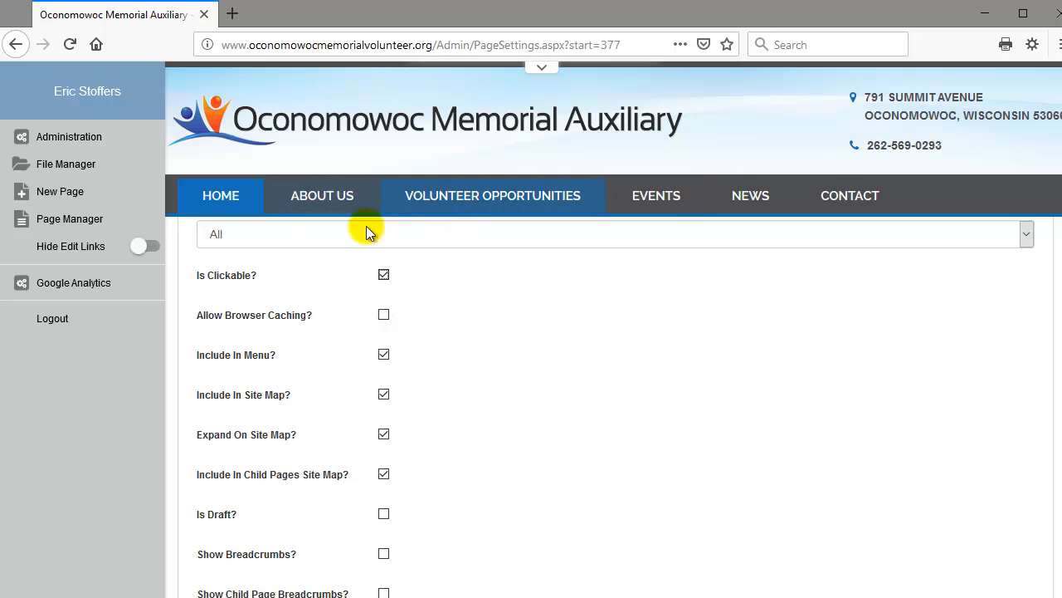
pyautogui.click(384, 354)
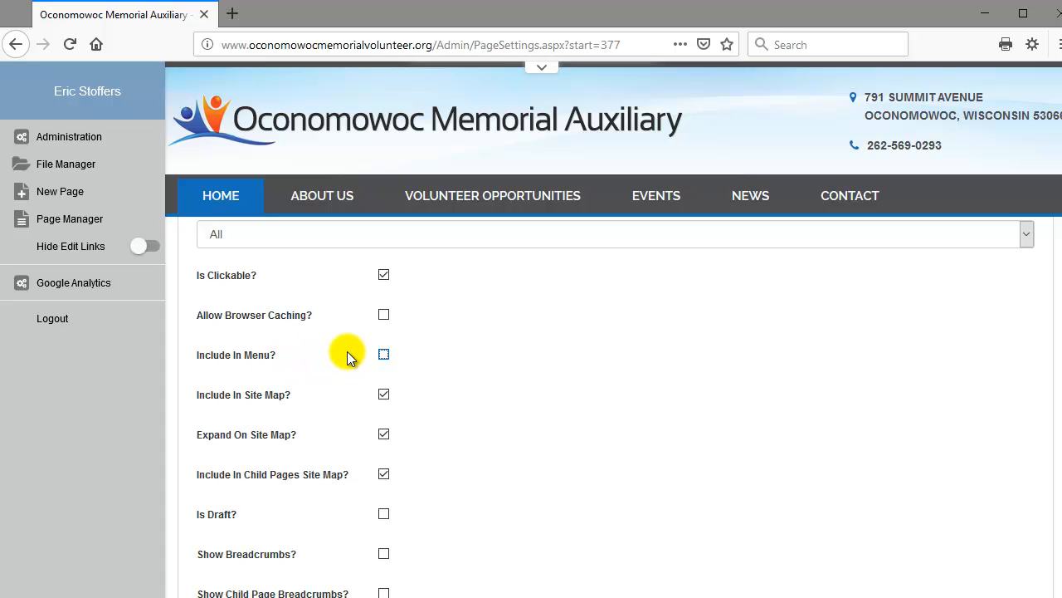
pyautogui.click(384, 355)
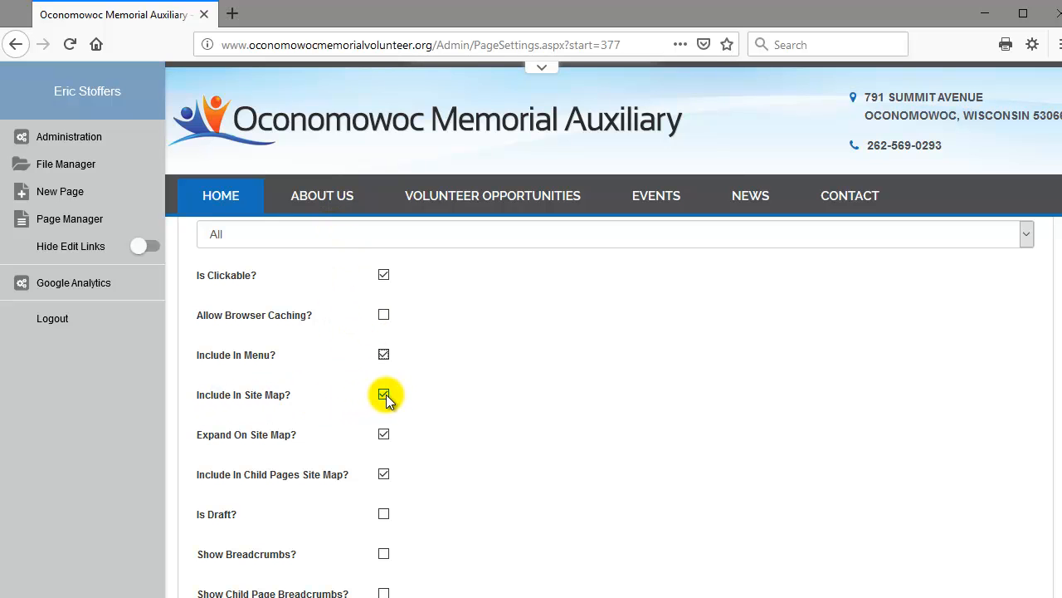
# Mark the new page as a draft in its settings
pyautogui.scroll(-15, 635, 405)
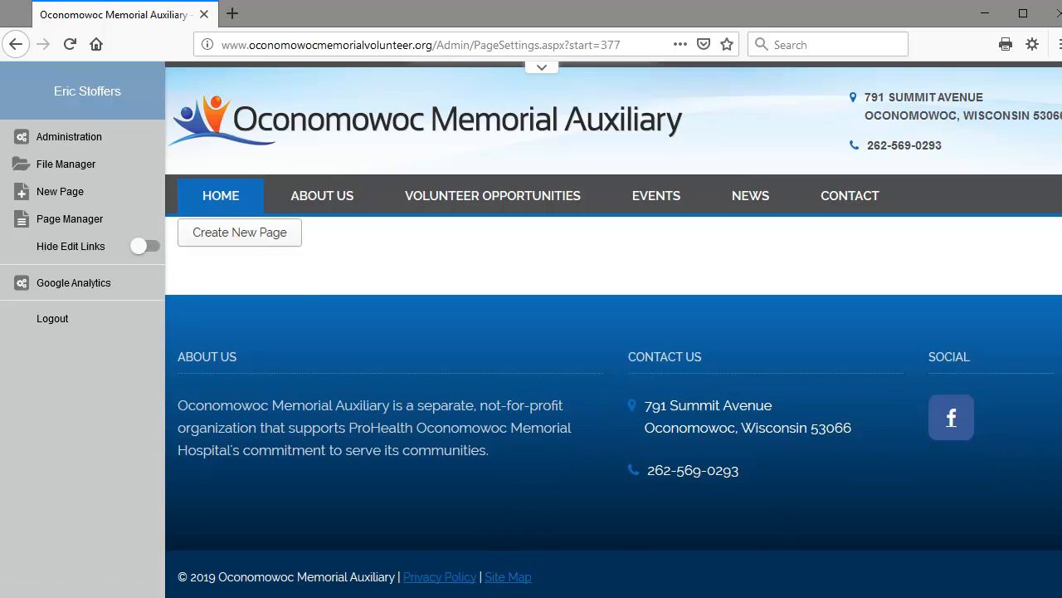
pyautogui.scroll(10, 1058, 495)
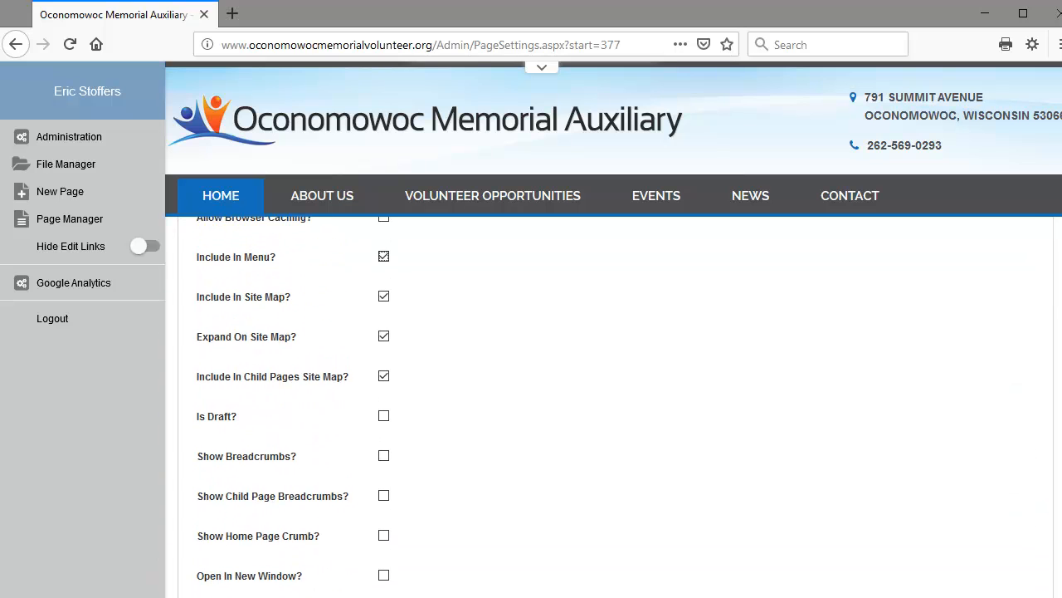
pyautogui.scroll(1, 616, 405)
pyautogui.scroll(-1, 616, 405)
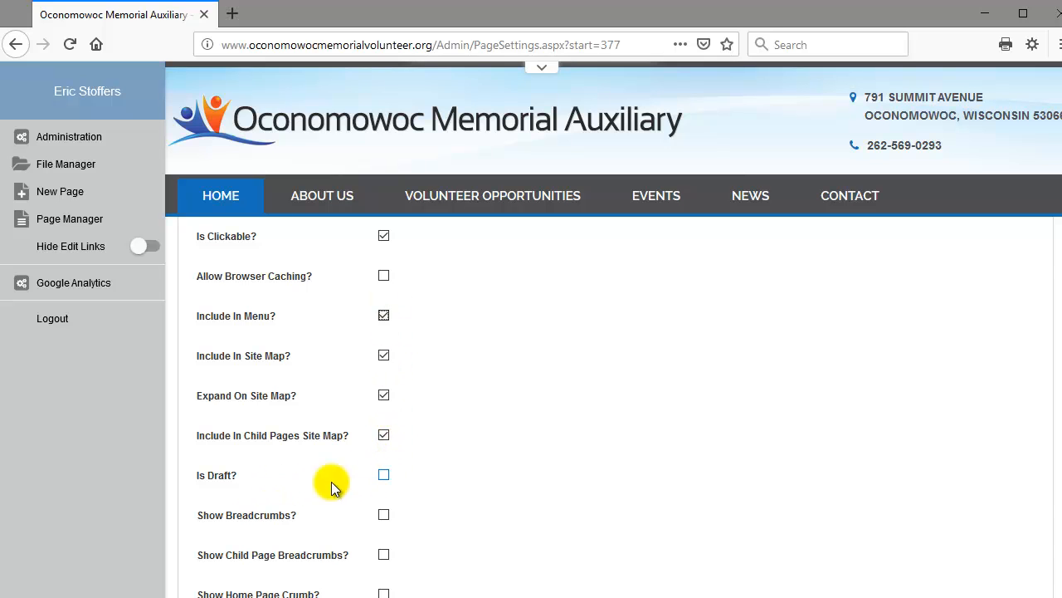
pyautogui.click(385, 475)
# Review the remaining page options, the custom CSS class fields, and the page name, title override and URL
pyautogui.moveTo(1060, 321); pyautogui.dragTo(1059, 375)
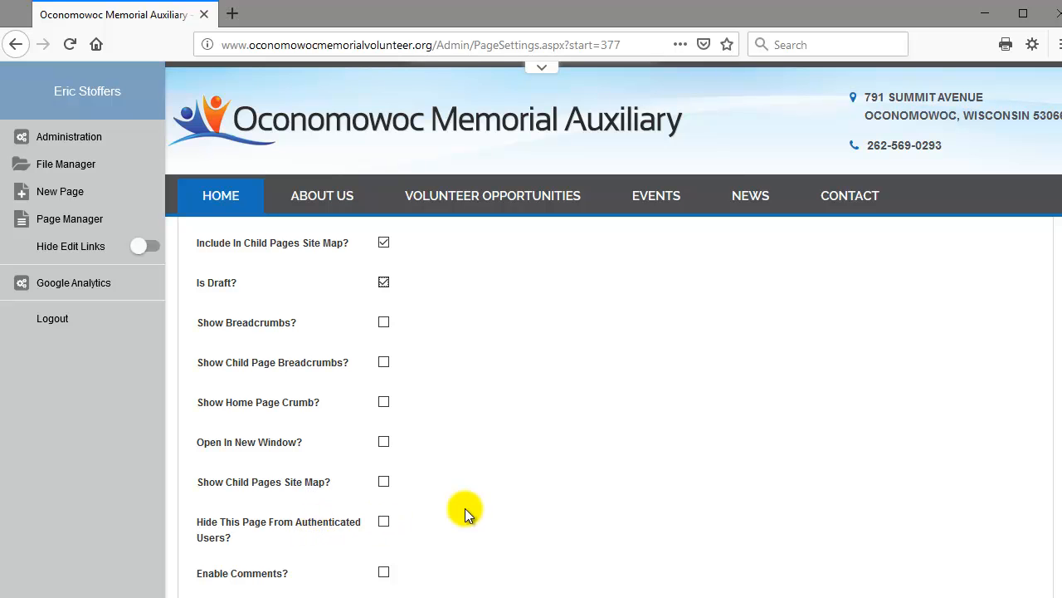
pyautogui.scroll(-1, 1059, 370)
pyautogui.scroll(-3, 1059, 369)
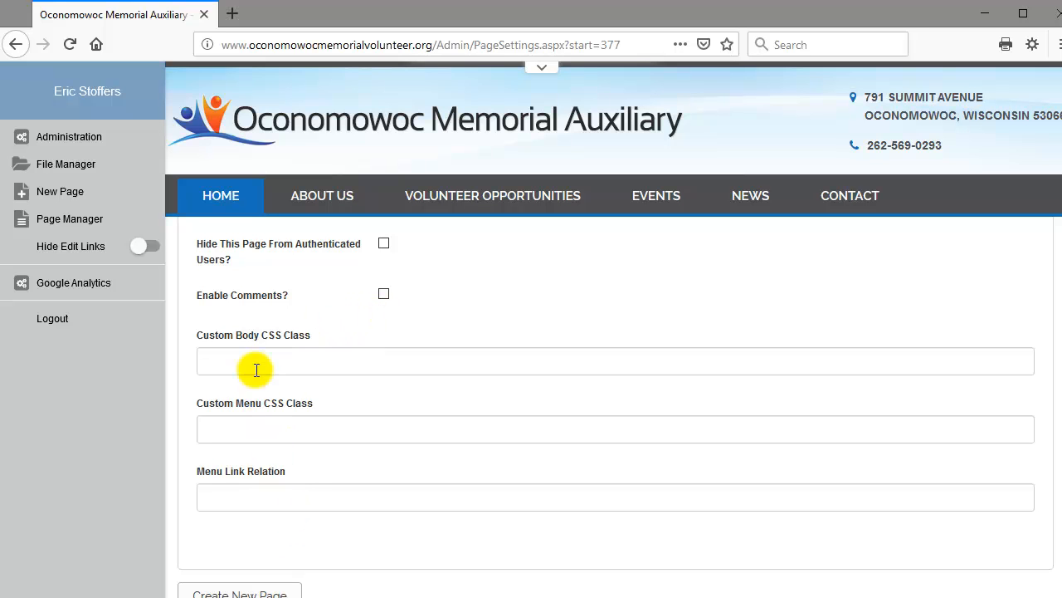
pyautogui.scroll(-1, 1058, 415)
pyautogui.scroll(-1, 1059, 423)
pyautogui.scroll(6, 1060, 387)
pyautogui.scroll(5, 1059, 303)
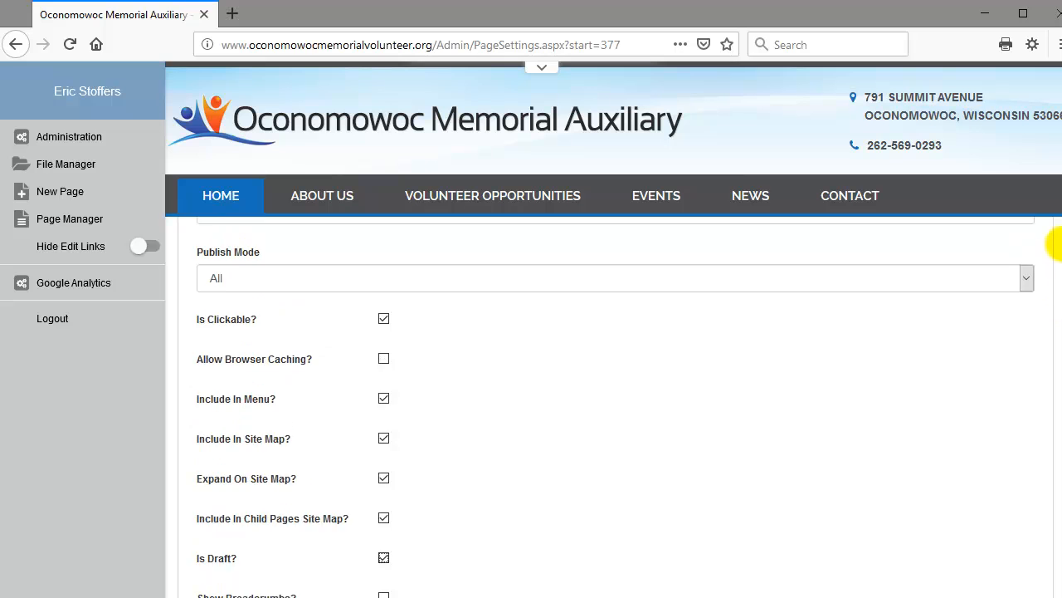
pyautogui.scroll(1, 1059, 158)
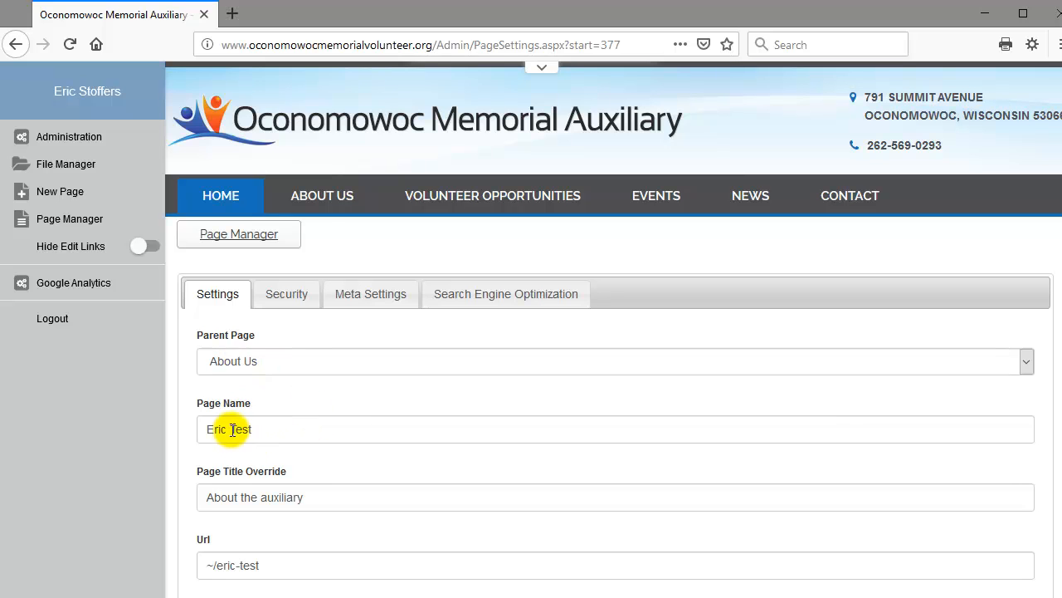
pyautogui.click(286, 565)
# Create the new page with the chosen settings
pyautogui.scroll(-5, 1052, 253)
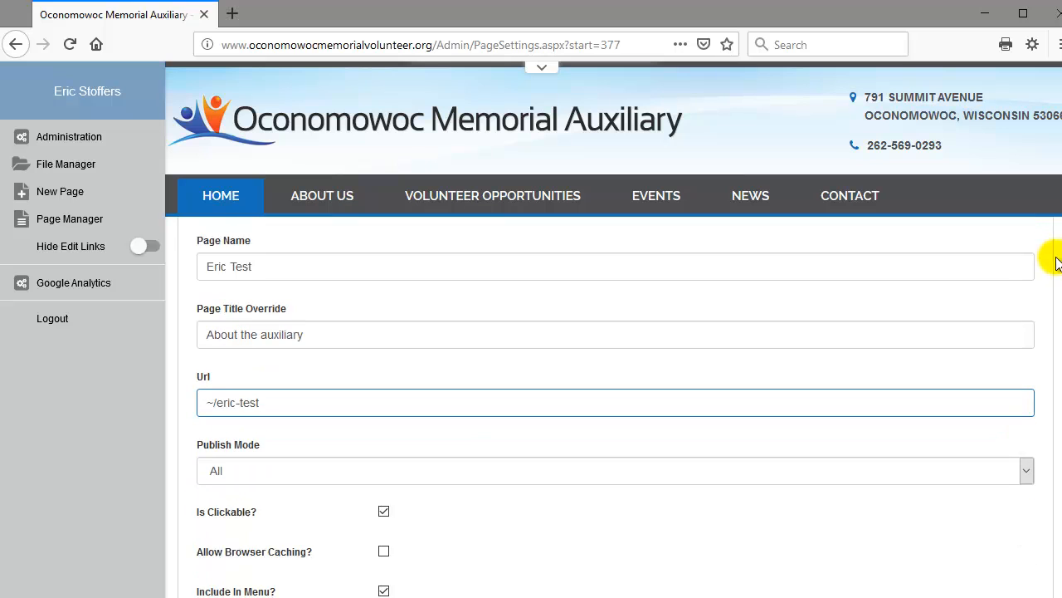
pyautogui.scroll(-5, 1043, 315)
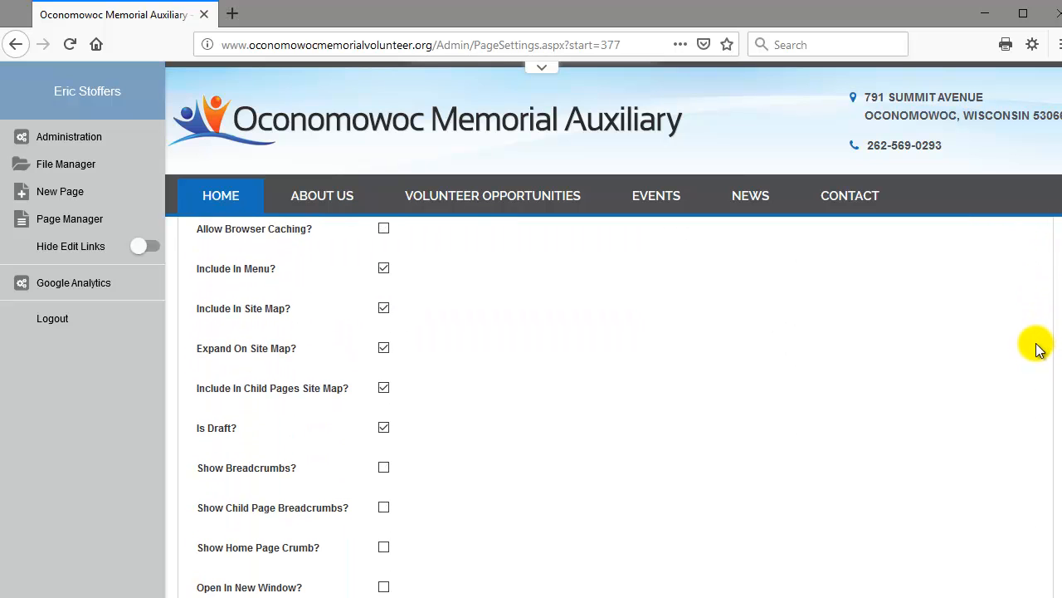
pyautogui.scroll(-8, 1029, 380)
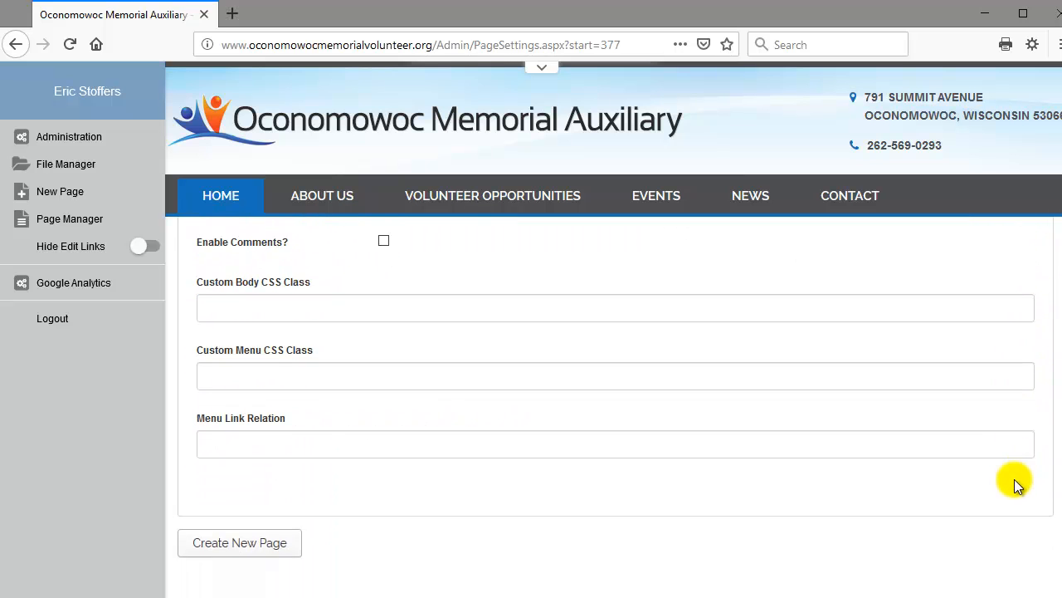
pyautogui.click(239, 466)
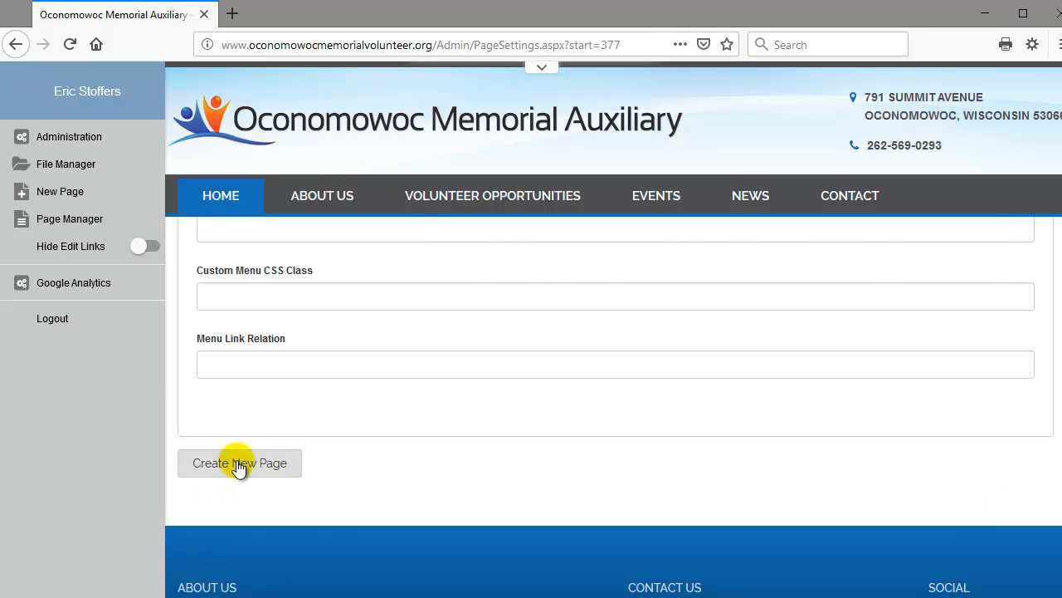
pyautogui.moveTo(332, 204)
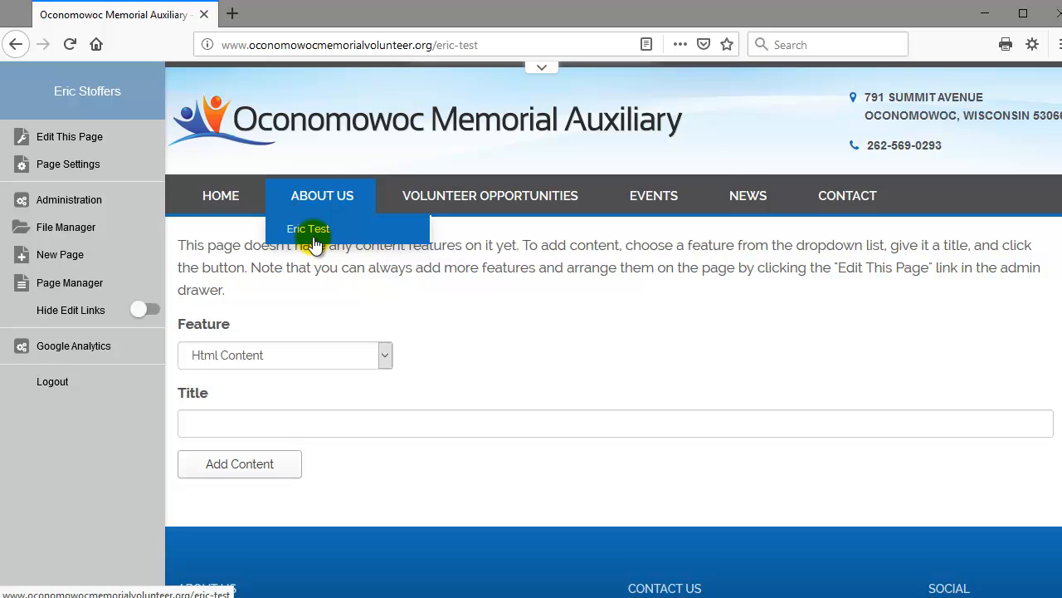
# Add an Html Content feature to the new page, titled with the same text as the page name
pyautogui.click(274, 419)
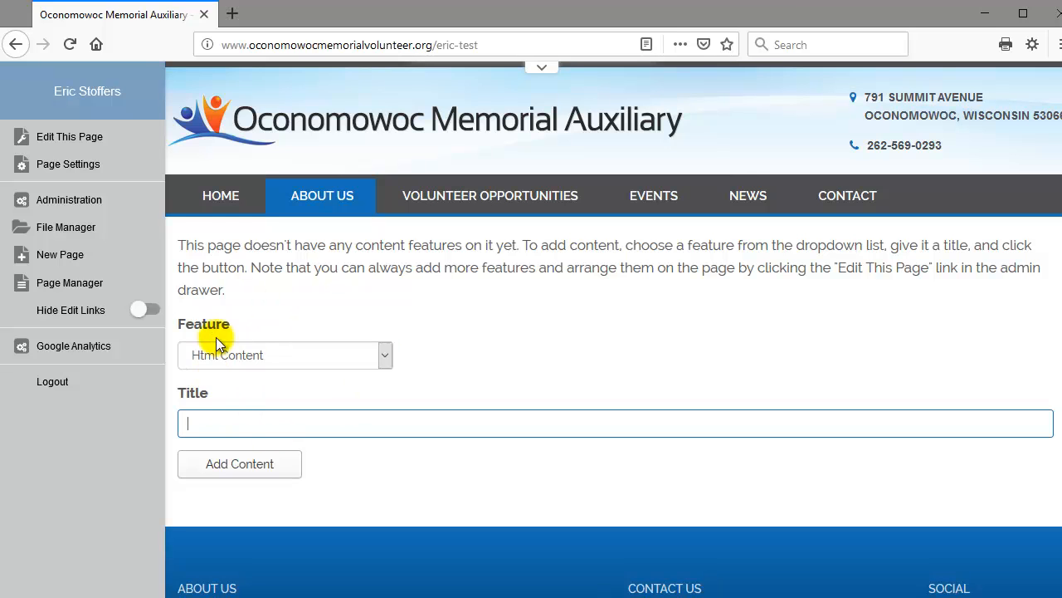
pyautogui.click(246, 354)
pyautogui.click(230, 357)
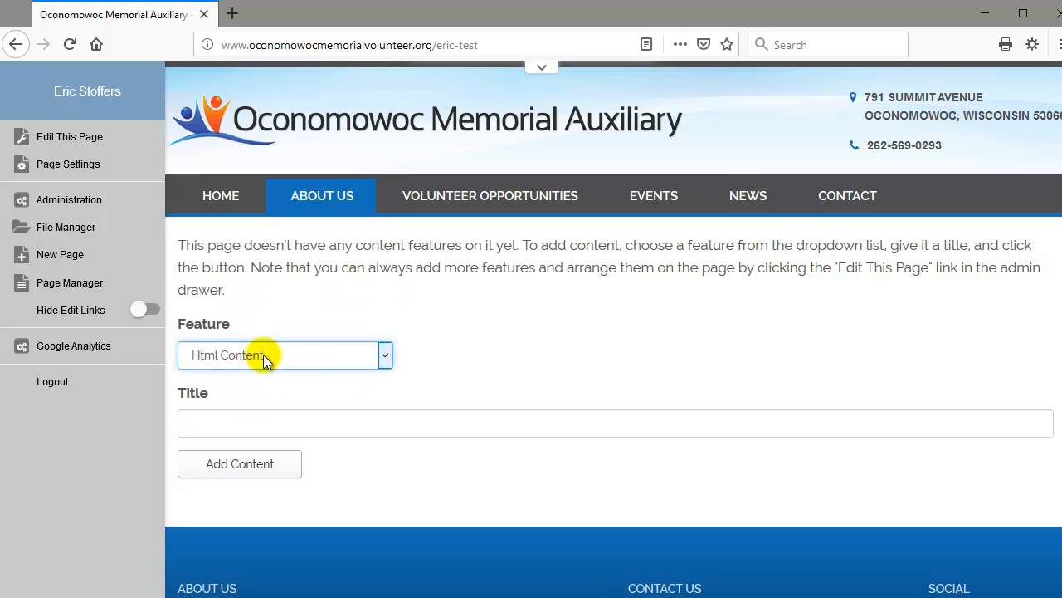
pyautogui.click(244, 425)
pyautogui.write('Eric Test')
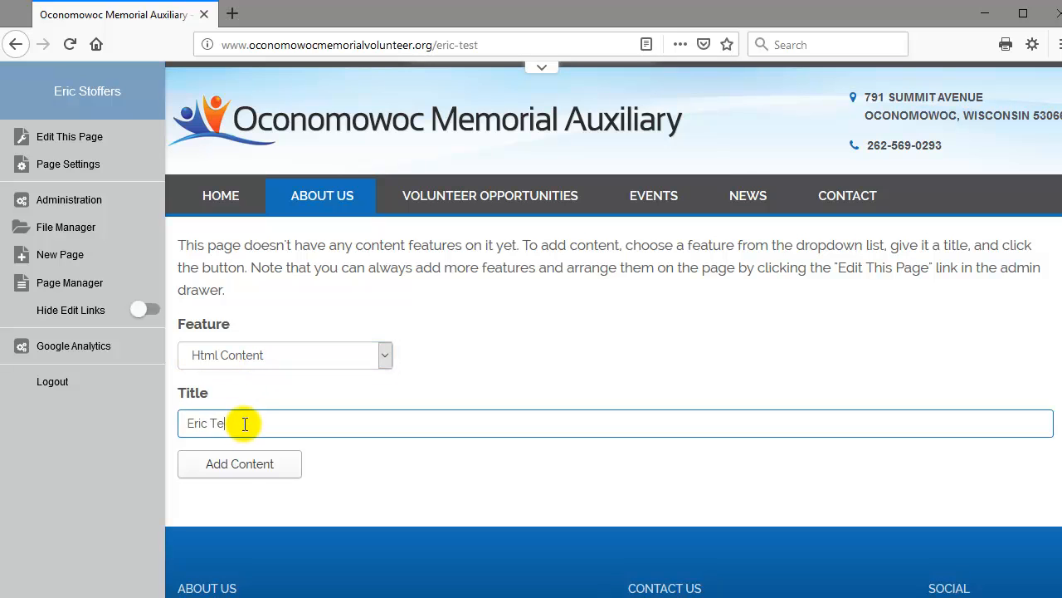
pyautogui.click(239, 467)
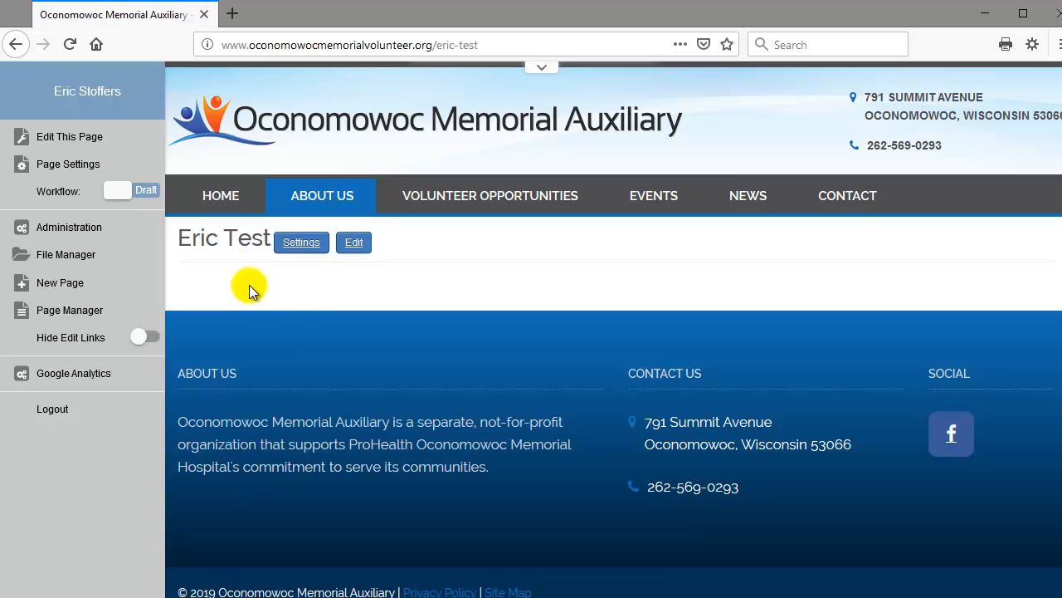
# Edit the Html Content feature to contain the placeholder text "sdf gsd fg" and save it with Update
pyautogui.click(355, 245)
pyautogui.write('sdf asd fd')
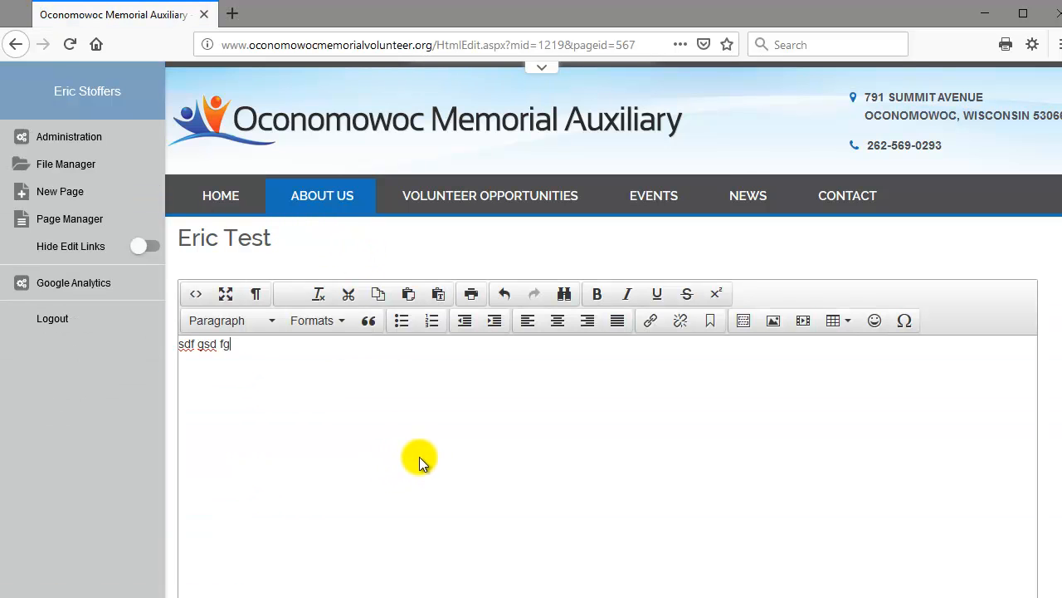
pyautogui.scroll(-5, 419, 457)
pyautogui.click(392, 314)
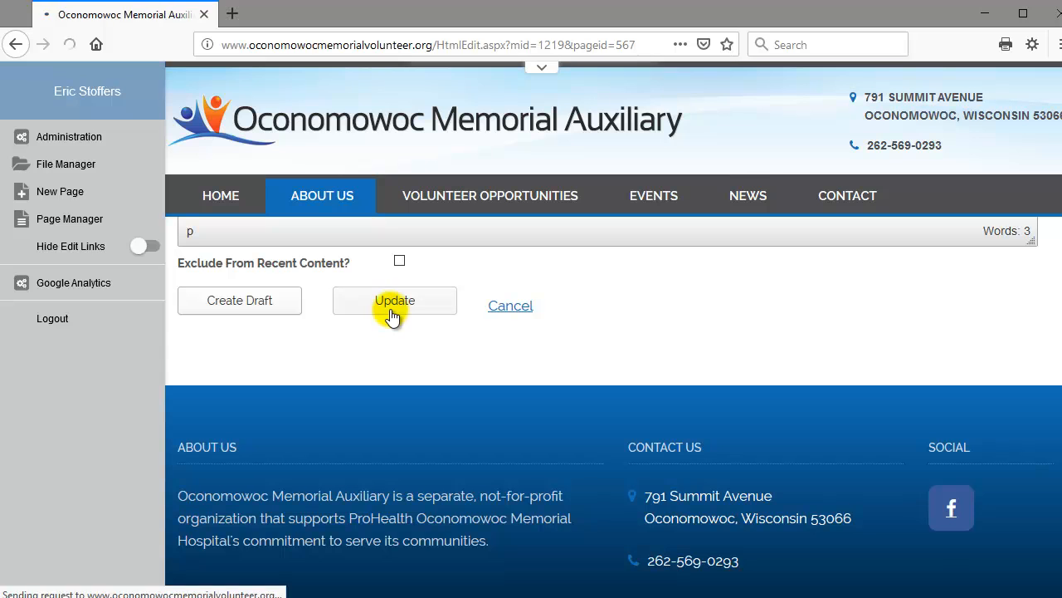